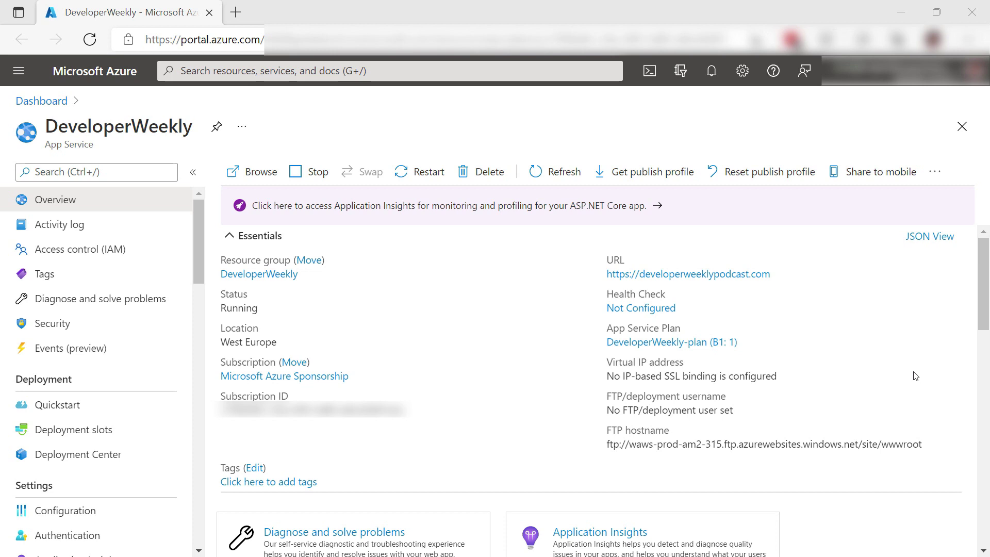
Glance at the DeveloperWeekly site, then open the Microsoft Azure Sponsorship subscription
left_click(731, 274)
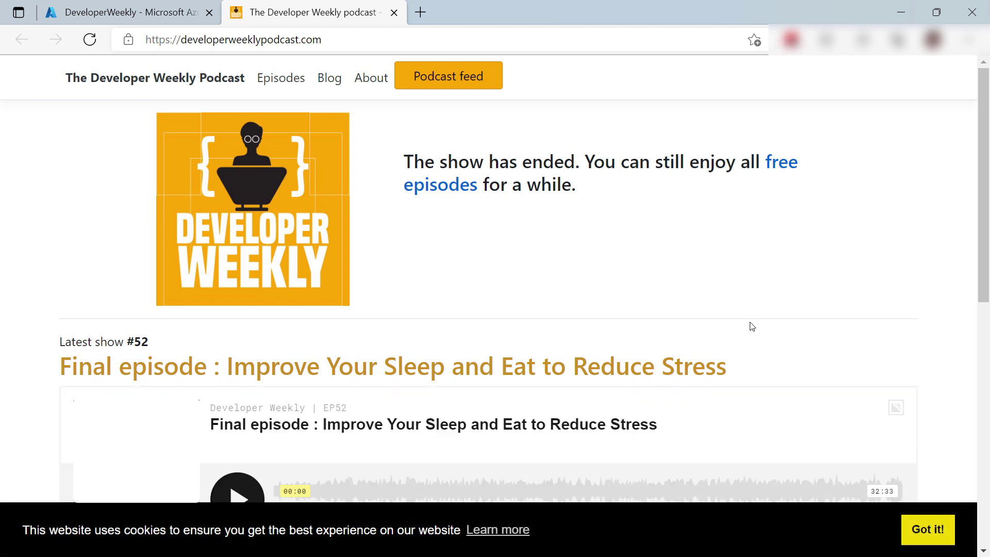
left_click(393, 12)
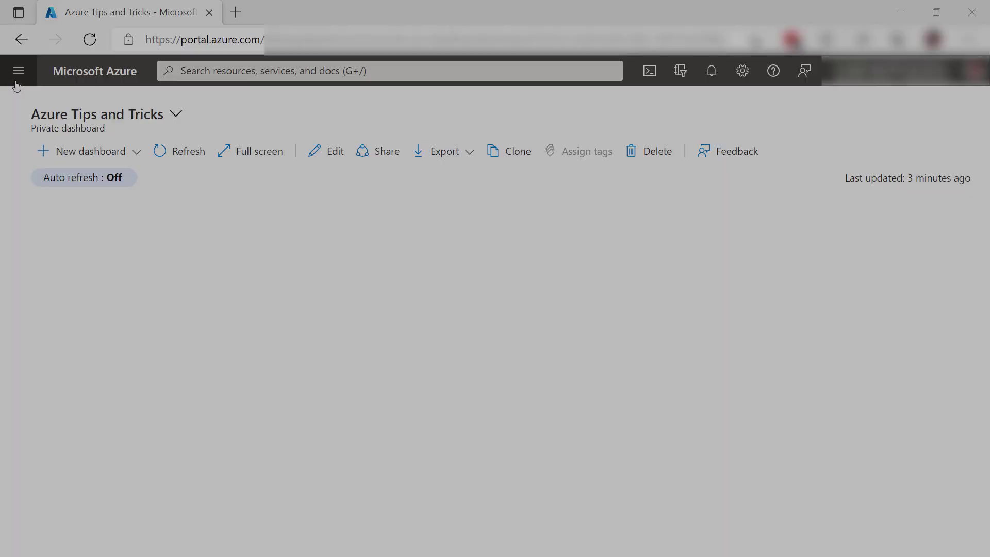
left_click(19, 70)
left_click(88, 397)
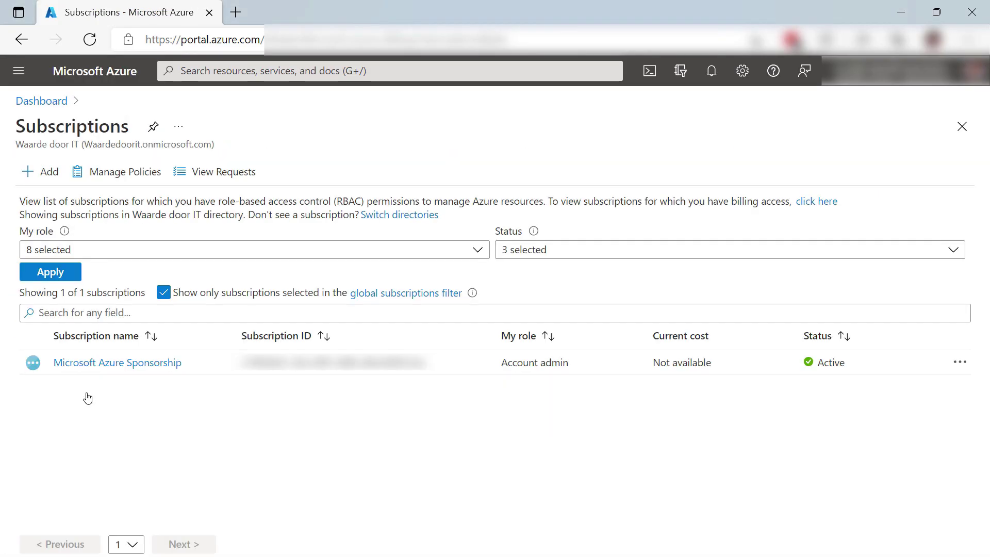
left_click(128, 364)
Filter the subscription's resource providers for chaos and register Microsoft.Chaos
left_click(216, 126)
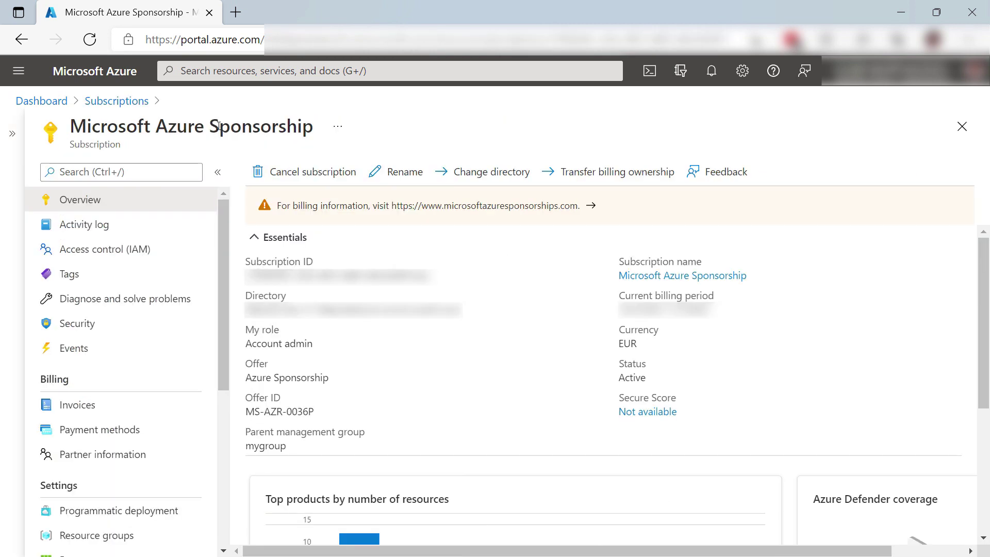
scroll(110, 456, "down", 4)
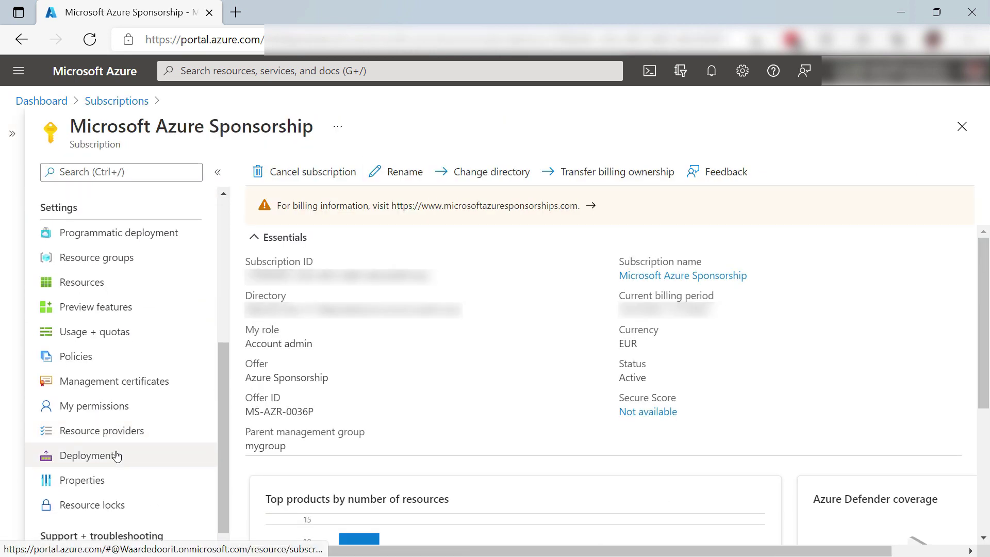
left_click(123, 435)
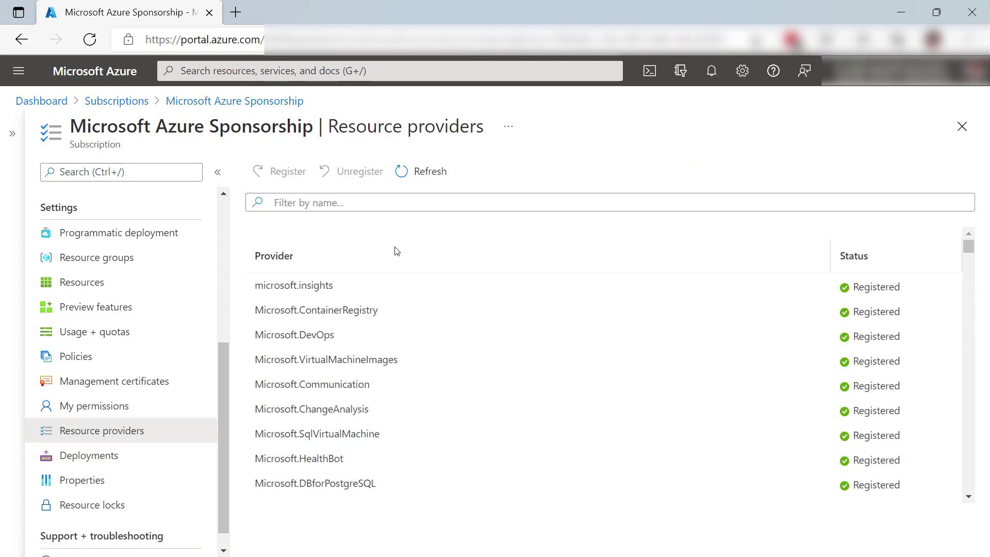
left_click(354, 204)
type("chao")
left_click(354, 287)
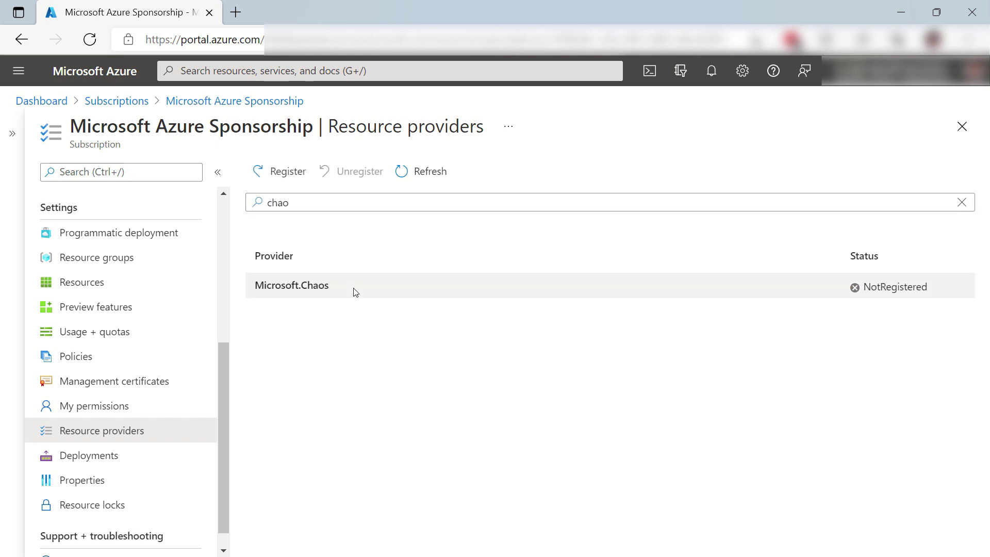
left_click(277, 171)
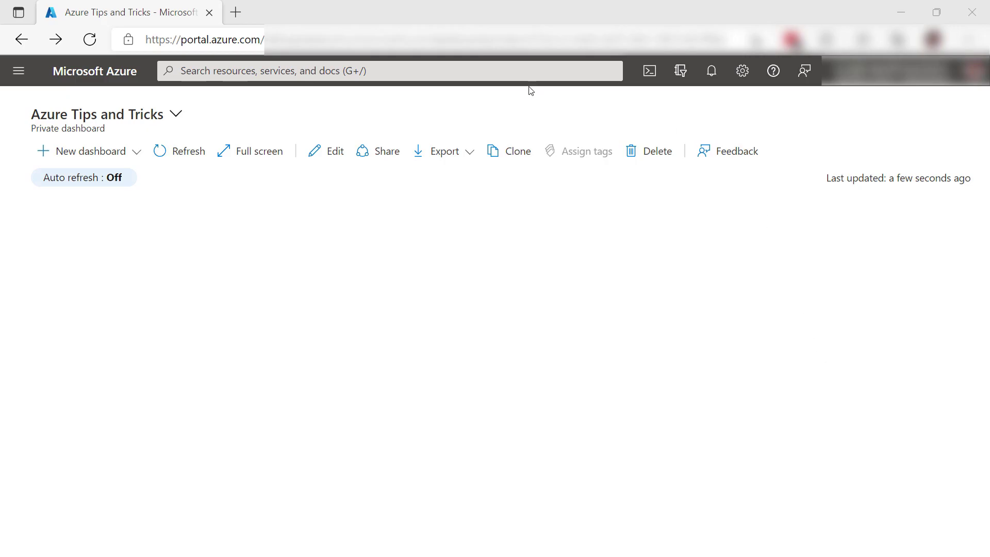
Find Chaos Studio through the chaos search and list its targets, attredis and nationalcookies
left_click(516, 71)
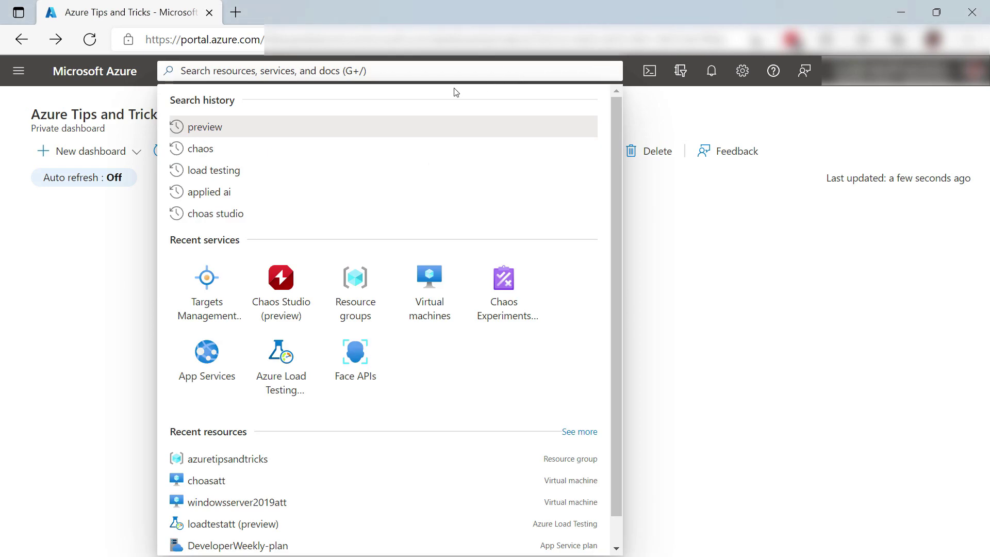
left_click(256, 152)
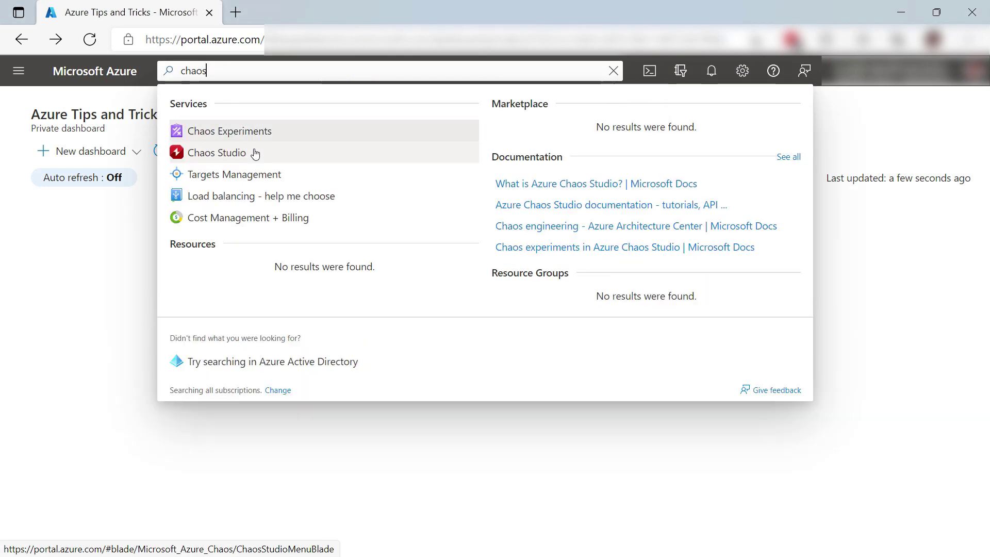
left_click(255, 152)
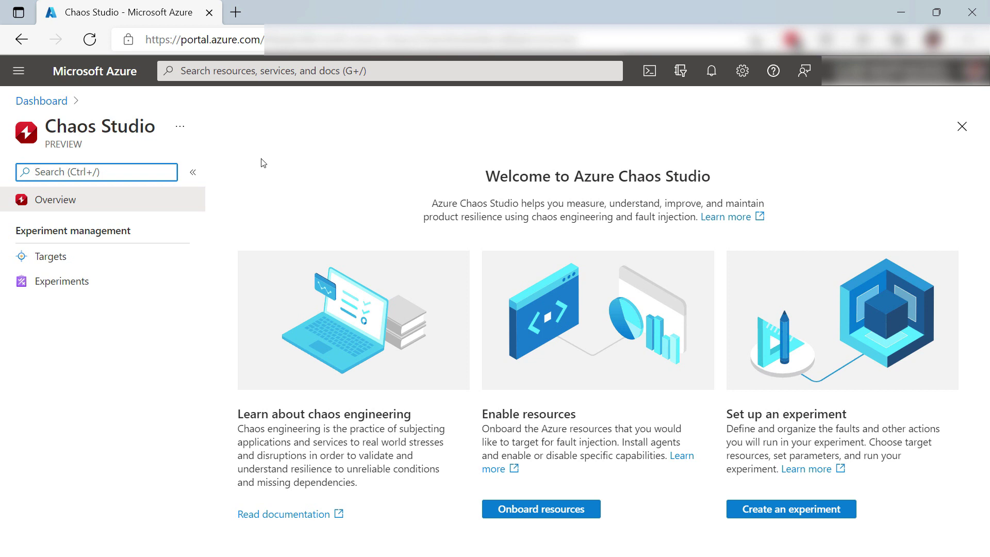
left_click(51, 264)
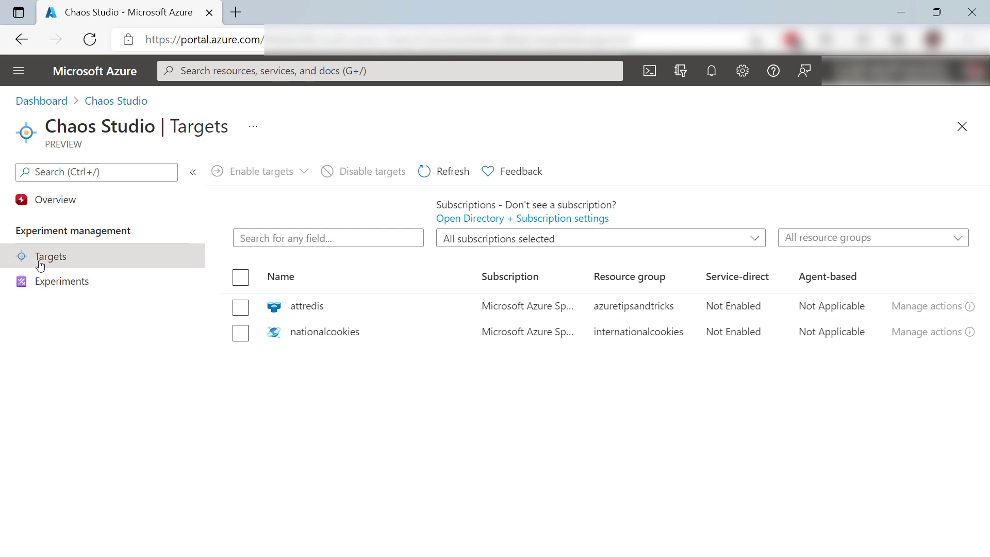
Enable service-direct targeting on attredis and nationalcookies, then view attredis's available actions
left_click(240, 279)
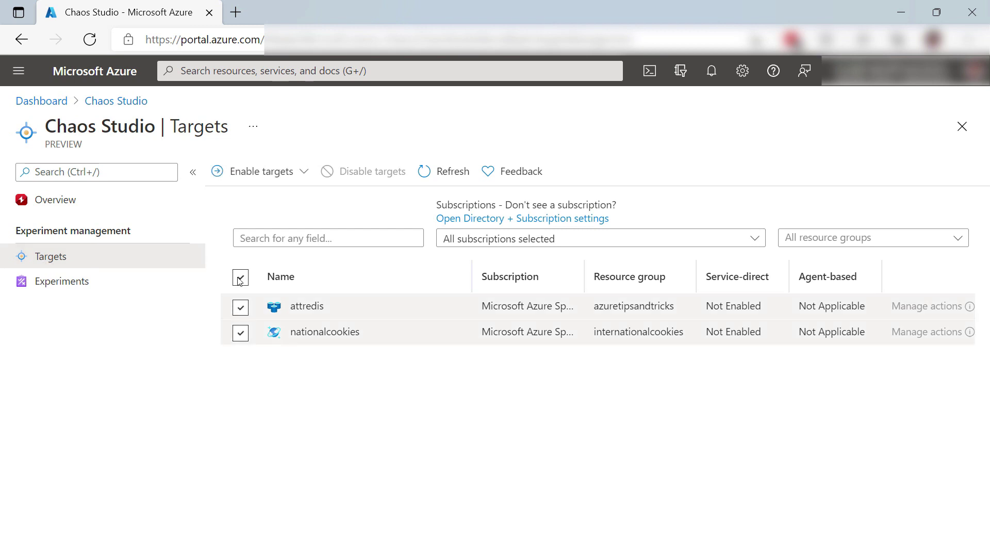
left_click(302, 171)
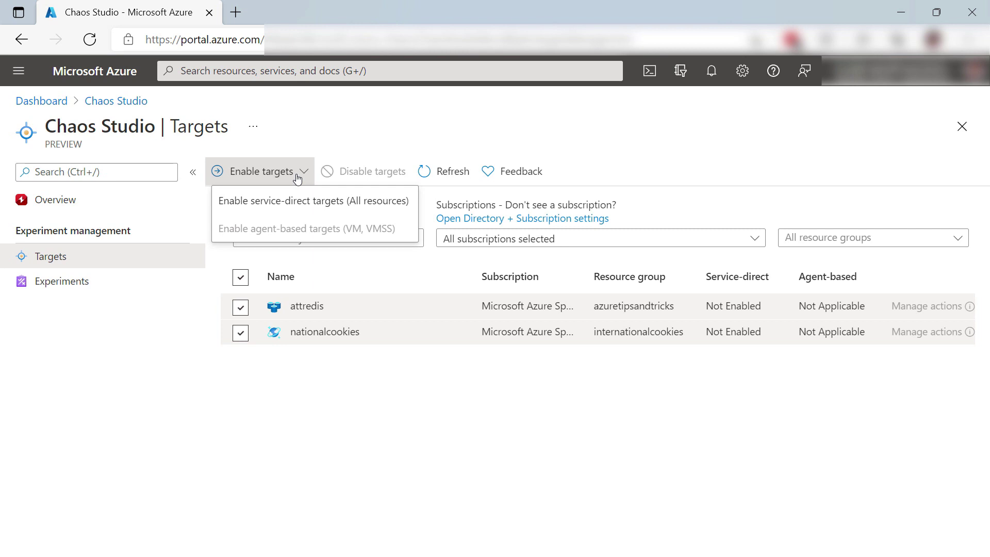
left_click(280, 205)
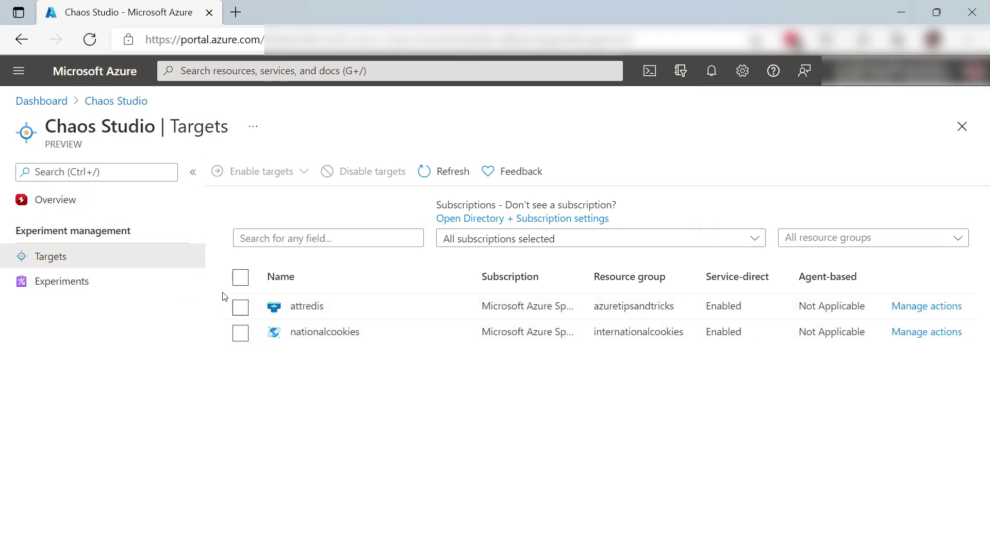
left_click(244, 309)
Save attredis with the Azure Cache for Redis (Reboot) capability left checked
left_click(917, 308)
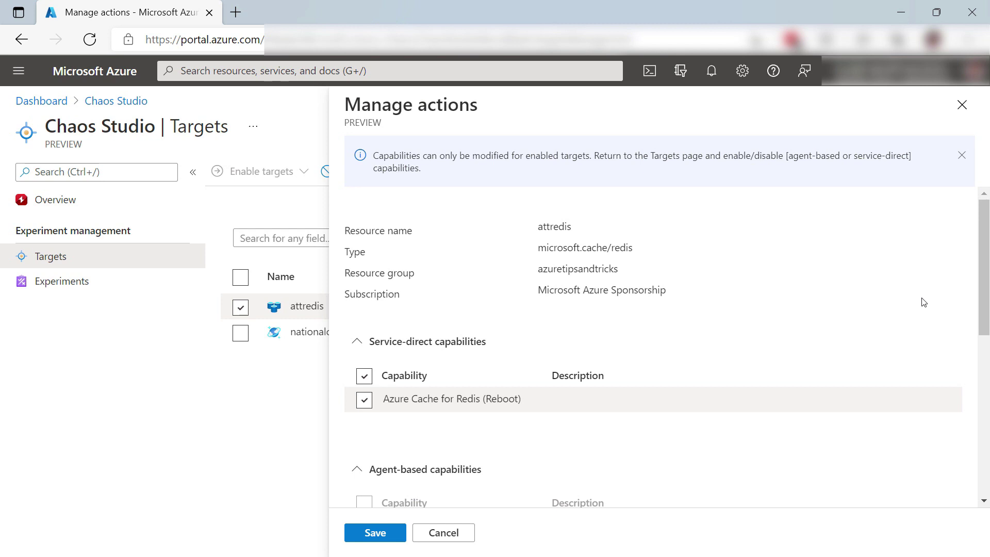
scroll(922, 302, "down", 4)
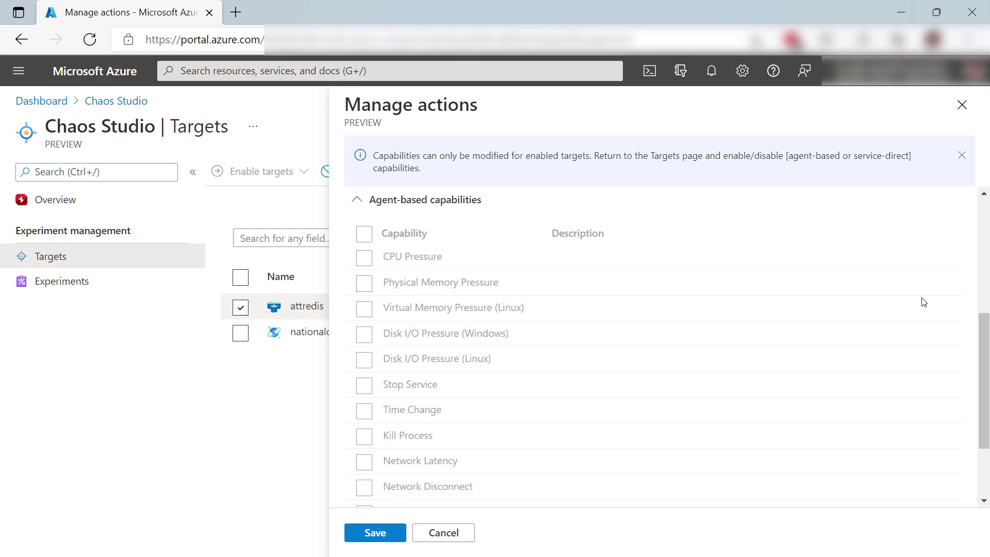
scroll(922, 301, "down", 1)
scroll(922, 302, "up", 1)
scroll(922, 302, "up", 1)
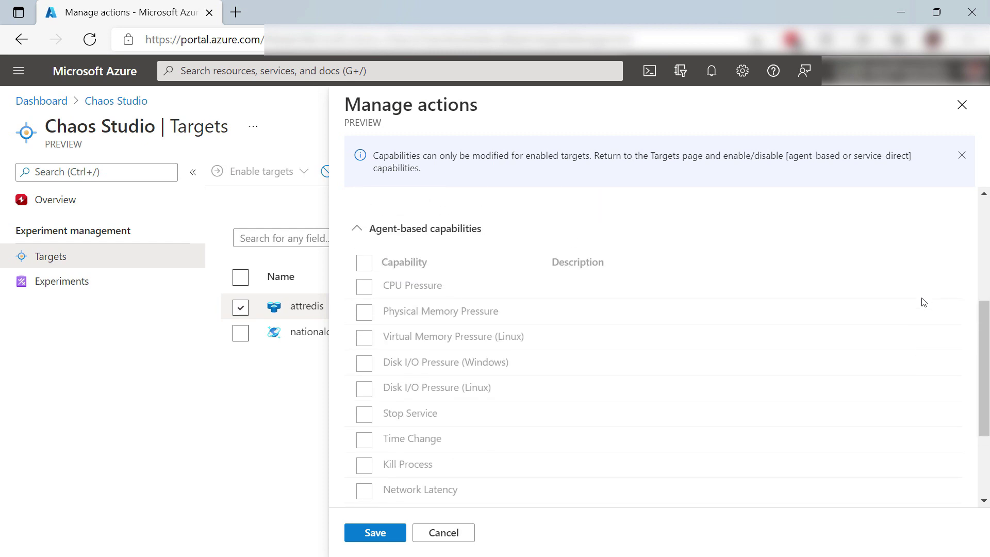
scroll(922, 301, "down", 1)
scroll(921, 302, "down", 2)
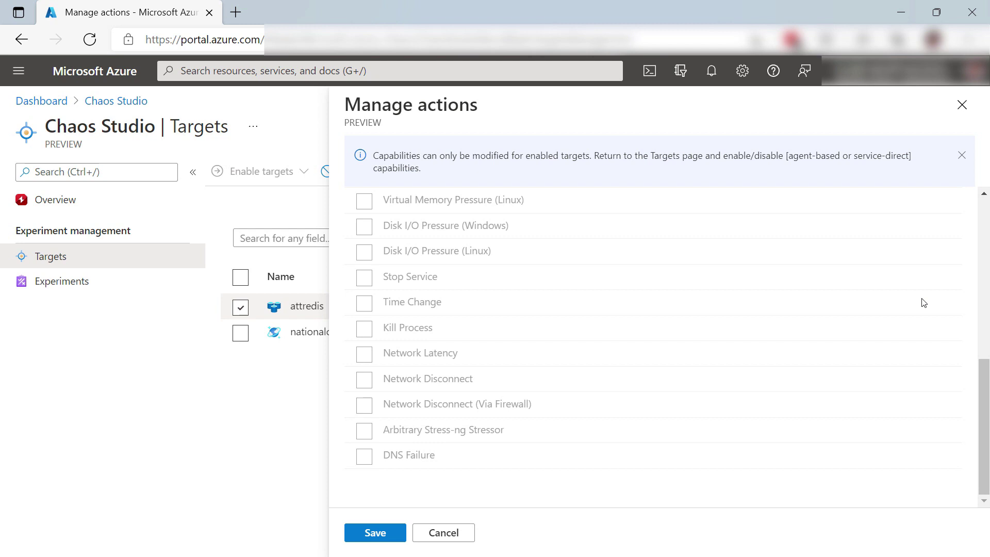
scroll(921, 301, "up", 5)
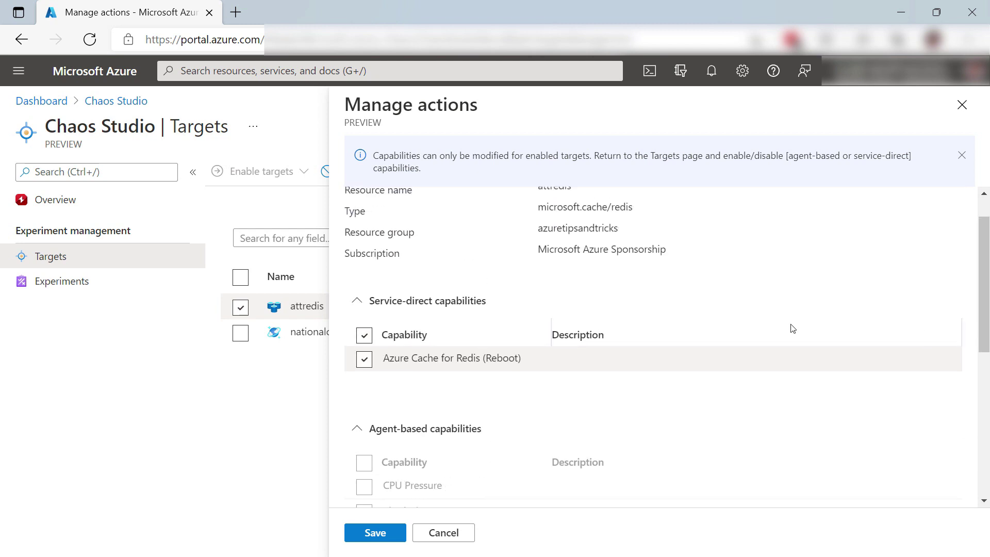
left_click(379, 531)
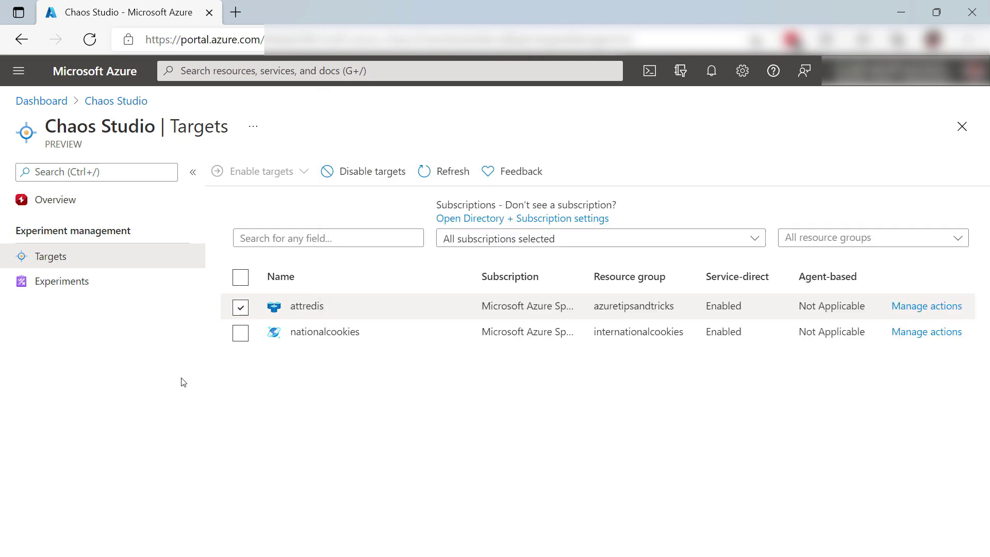
Create a chaos experiment named redischaos in resource group azuretipsandtricks
left_click(64, 282)
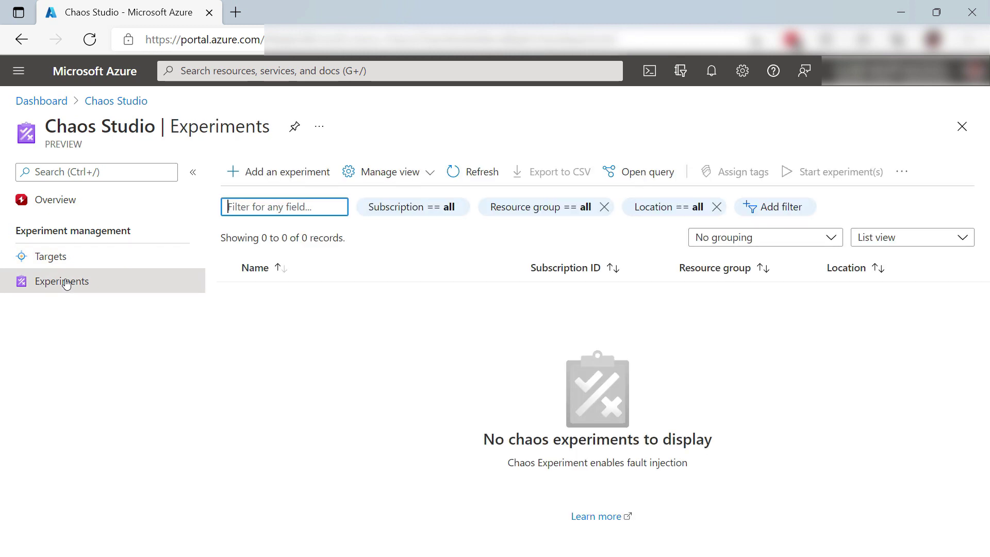
left_click(261, 170)
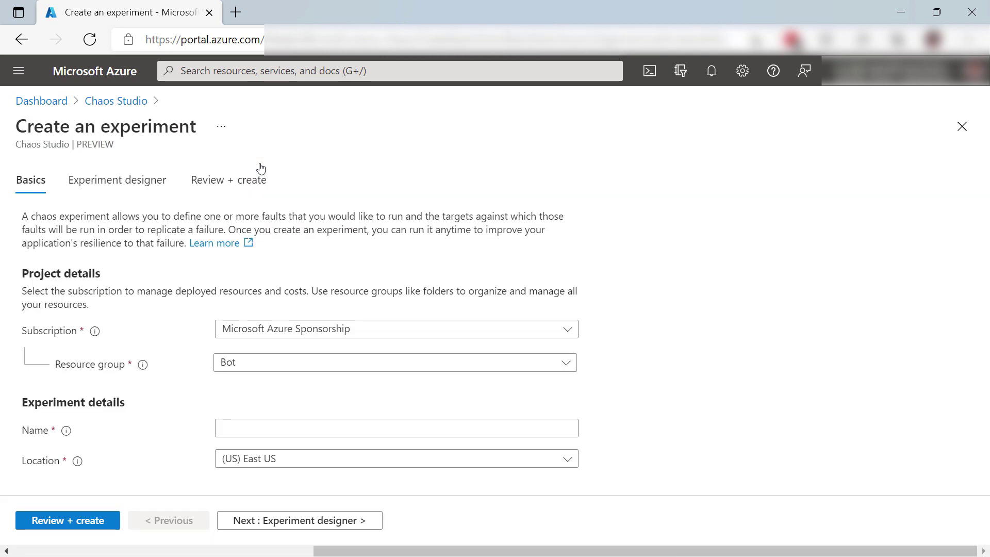
left_click(567, 364)
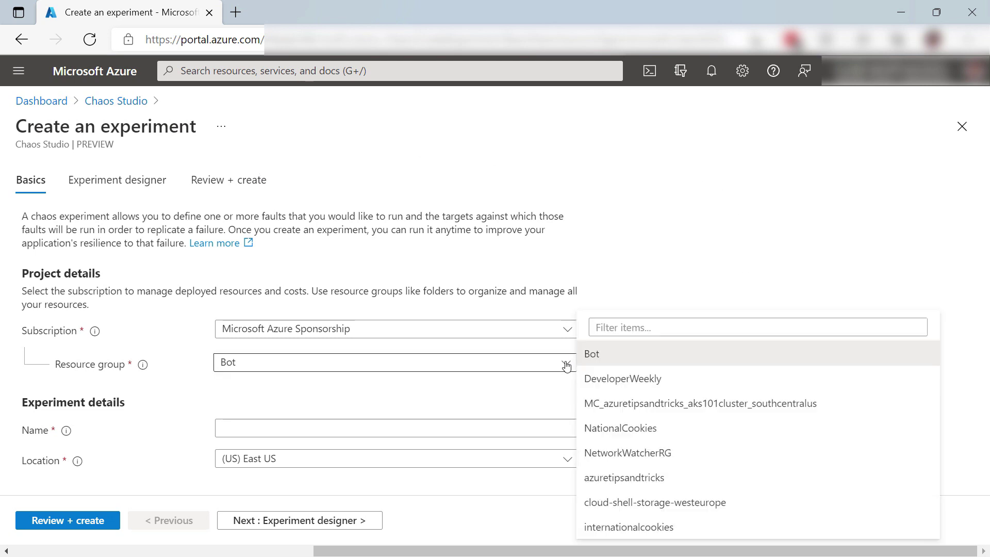
left_click(626, 480)
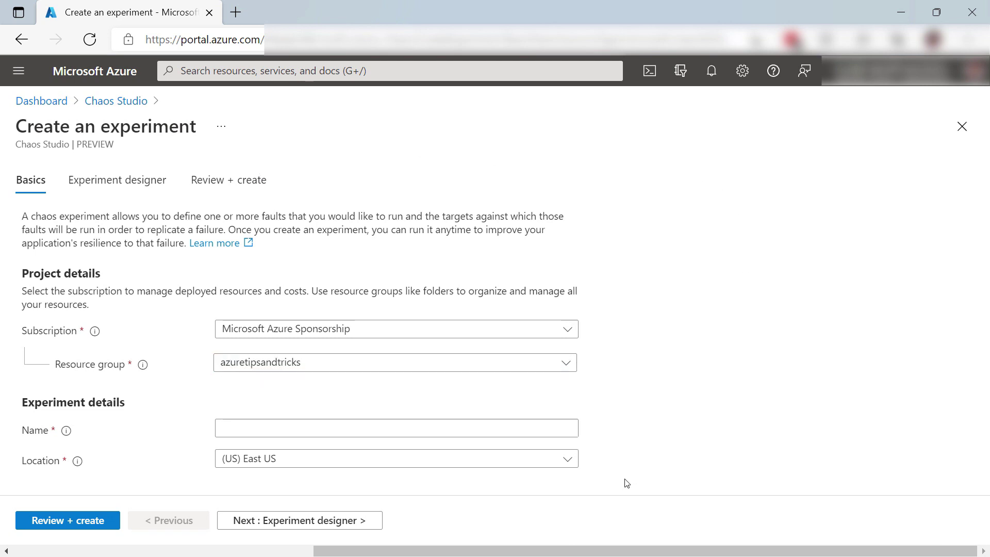
left_click(491, 426)
type("redisc")
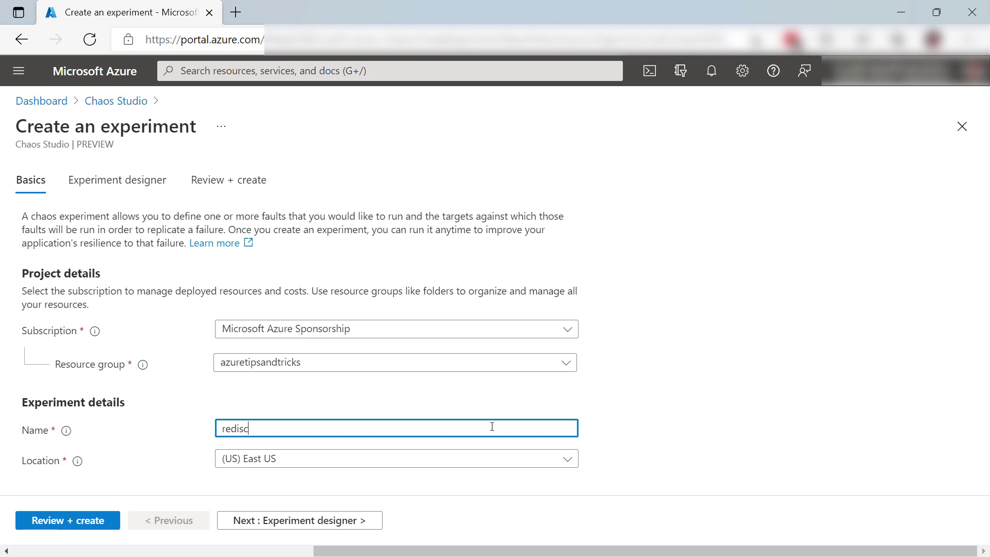
type("haos")
left_click(710, 469)
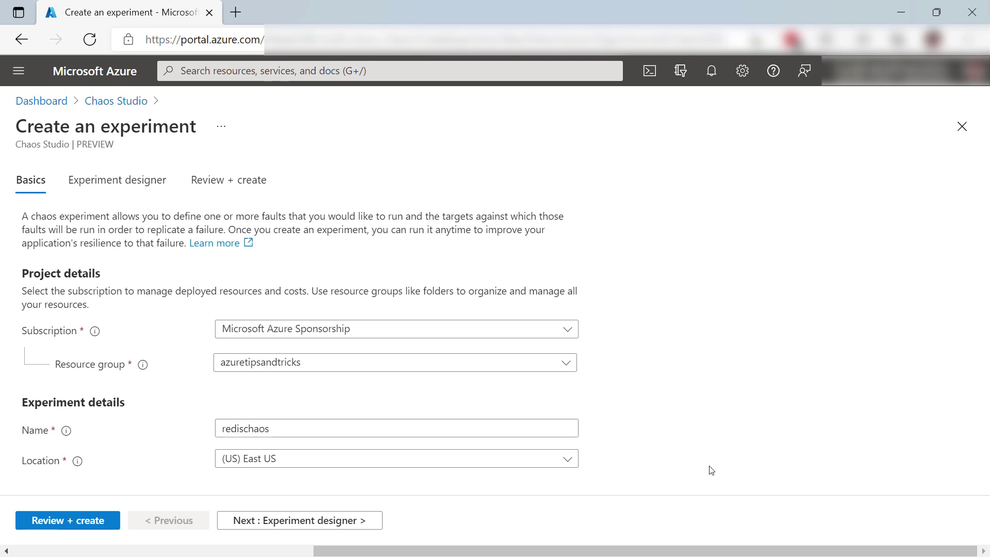
Add a fault to Branch 1 of Step 1, choosing Azure Cache for Redis (Reboot)
left_click(303, 520)
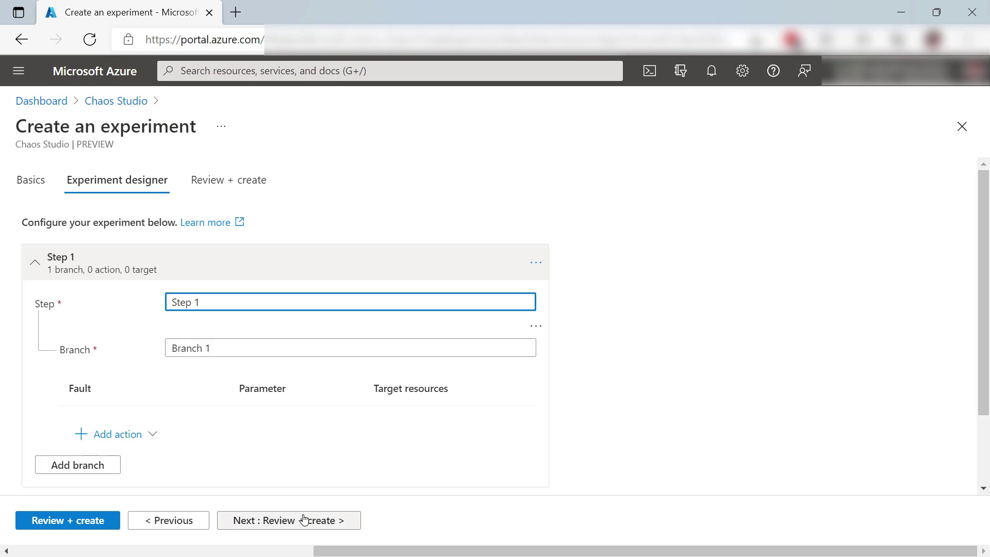
left_click(706, 418)
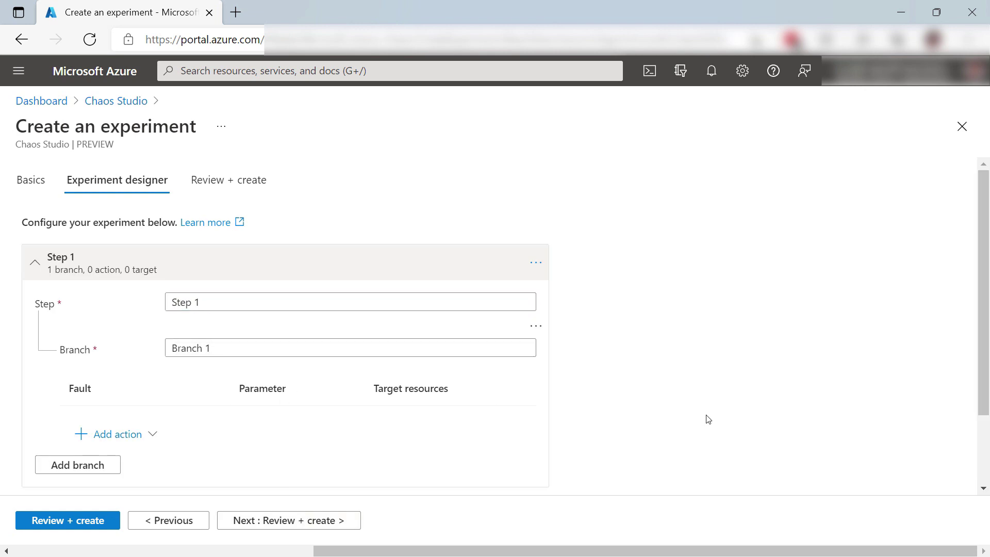
left_click(121, 438)
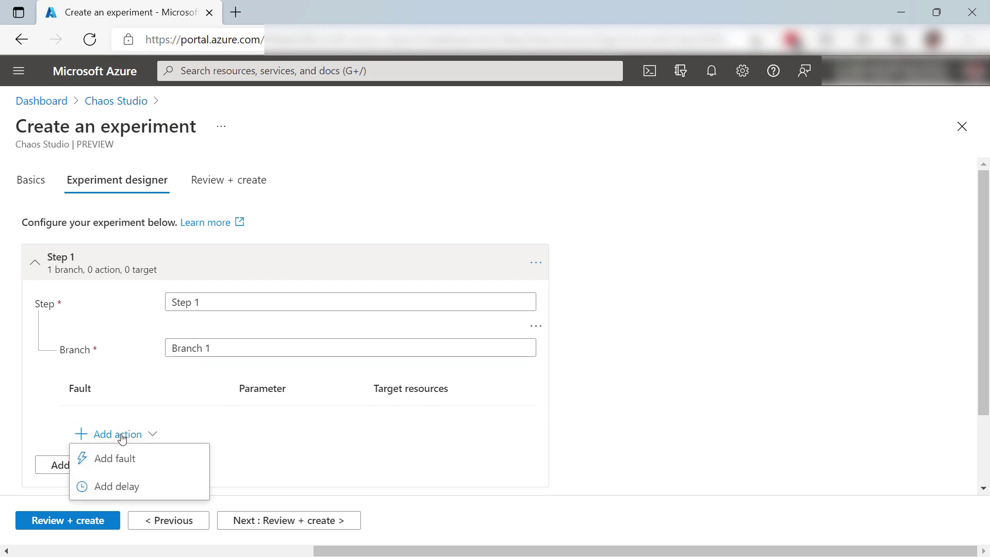
left_click(164, 459)
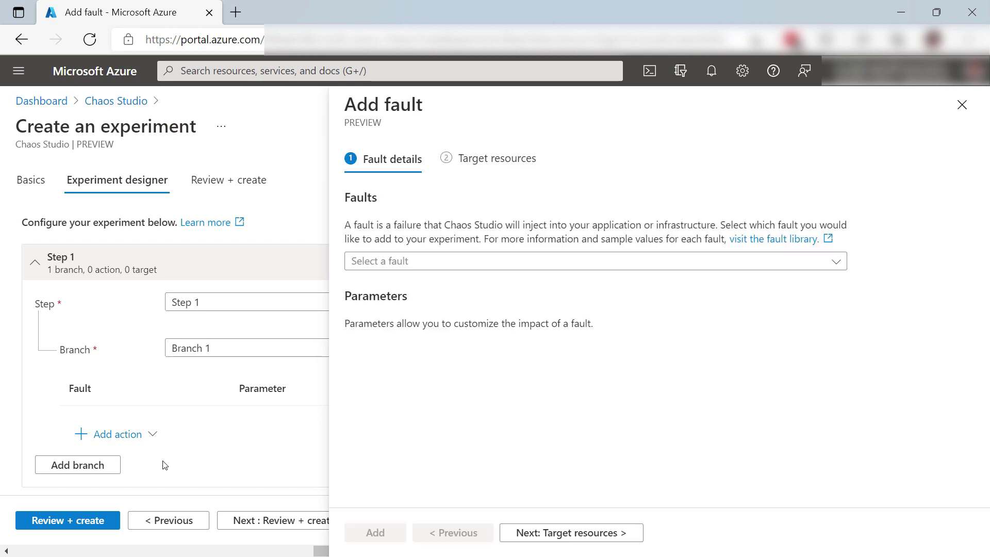
left_click(831, 261)
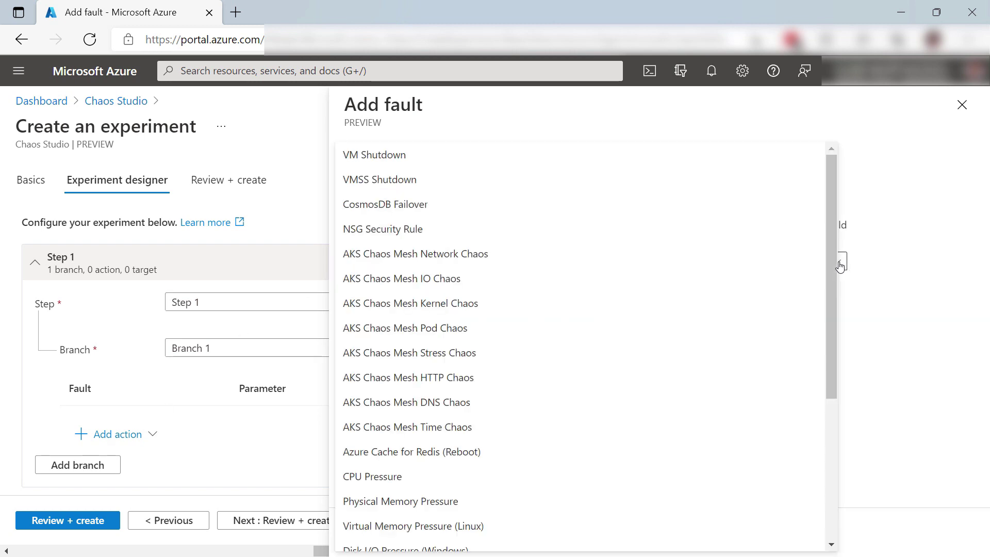
scroll(685, 328, "down", 2)
scroll(685, 329, "down", 1)
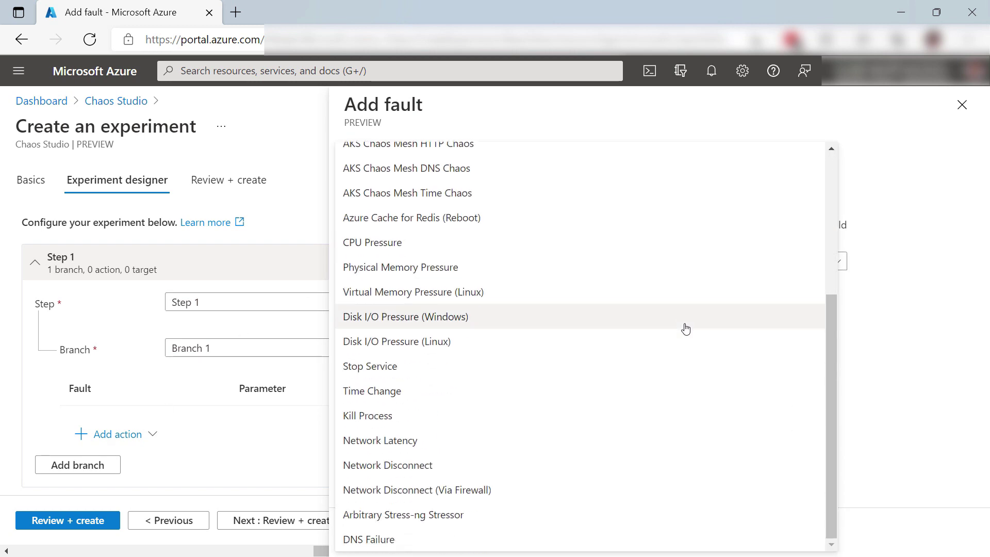
left_click(677, 220)
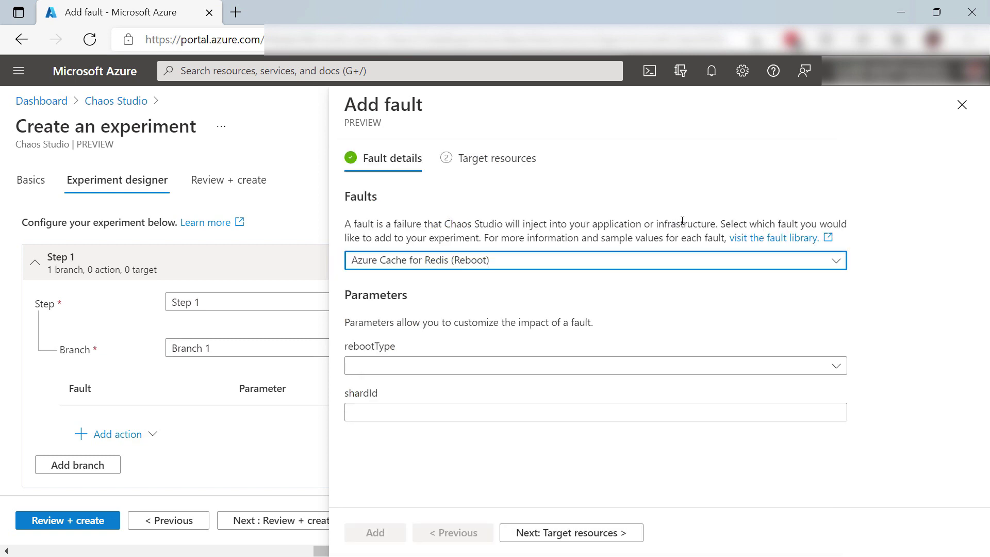
Set rebootType to Unknown, target the attredis cache, and add the fault
left_click(842, 367)
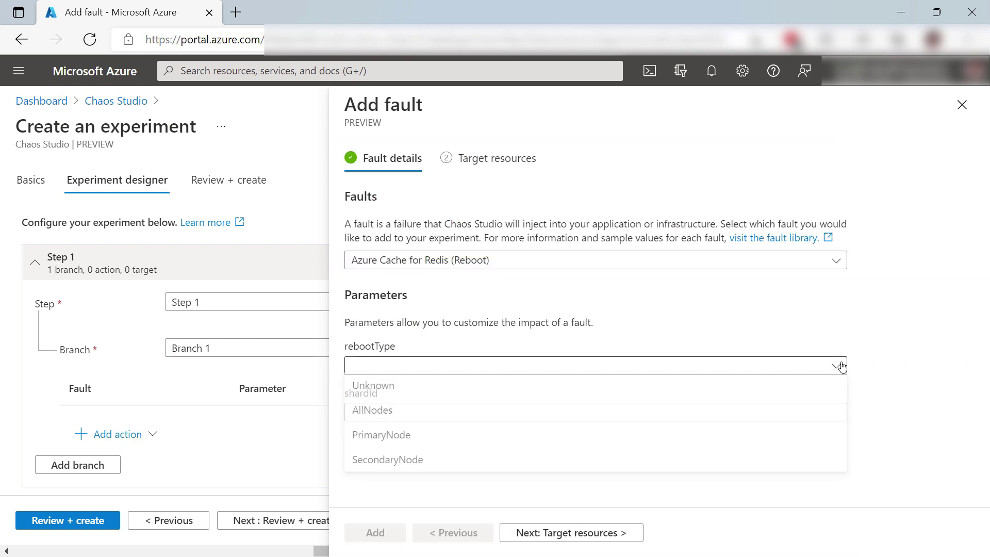
left_click(595, 397)
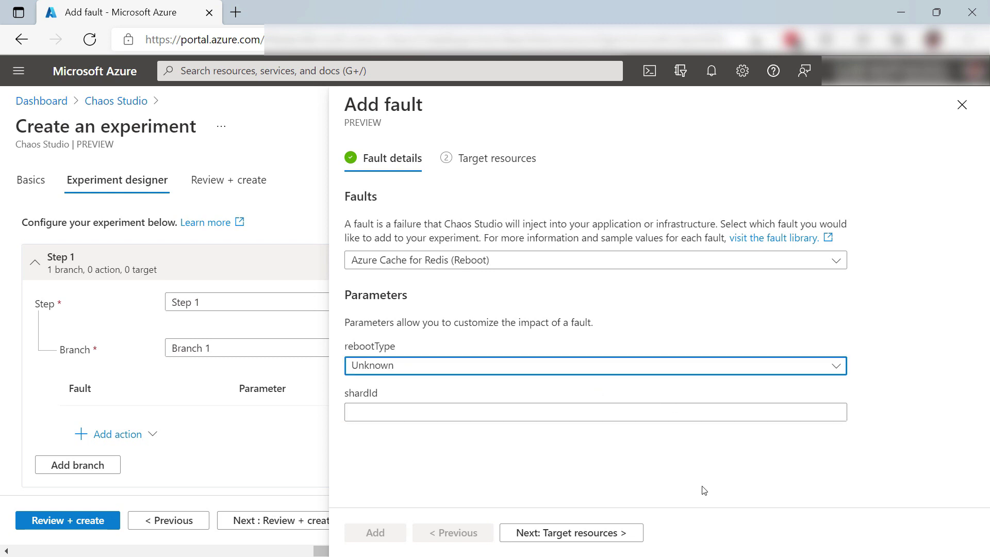
left_click(618, 532)
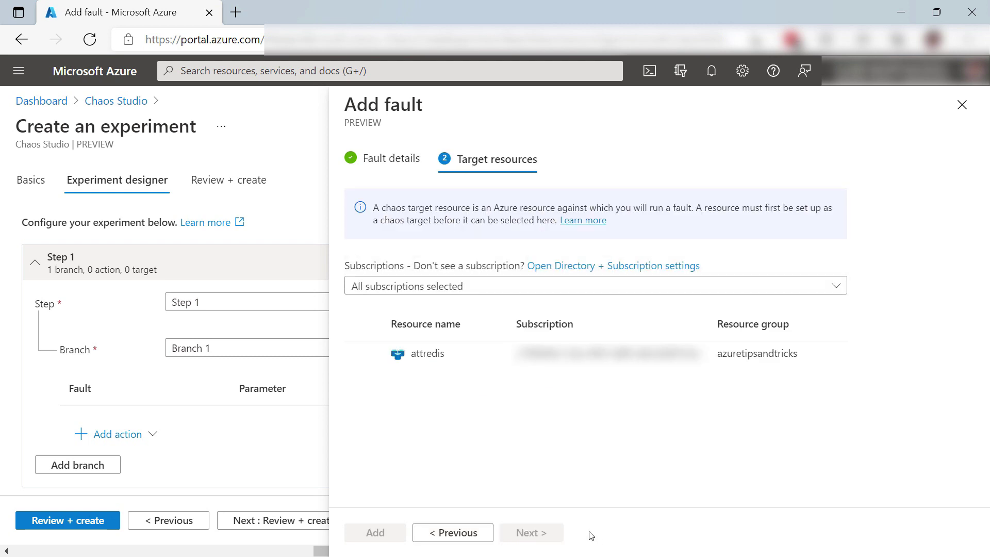
left_click(425, 355)
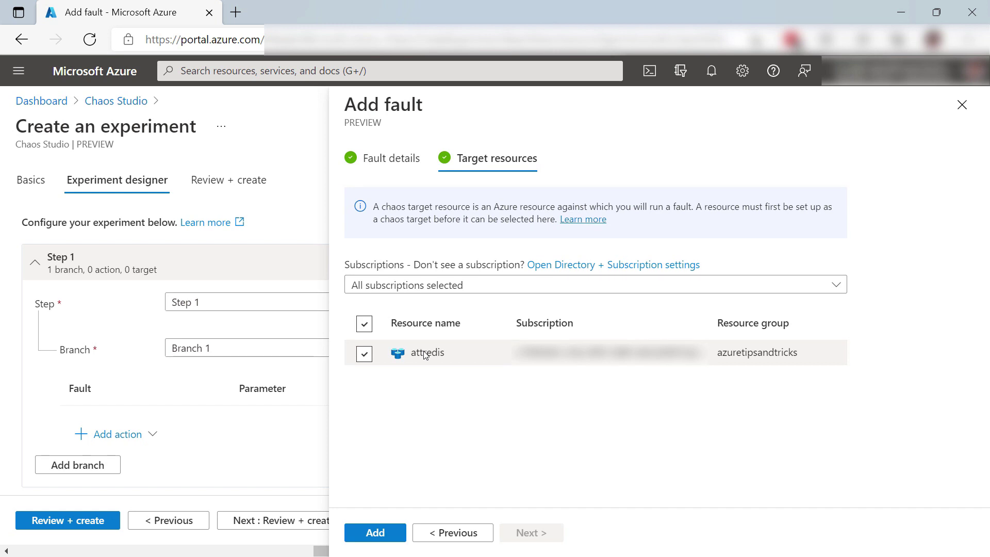
left_click(376, 536)
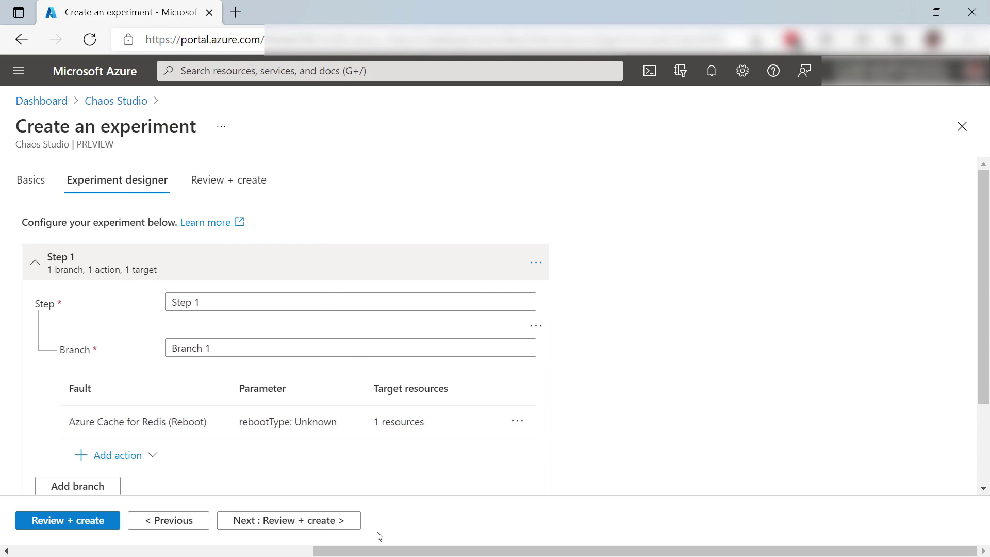
scroll(368, 469, "down", 2)
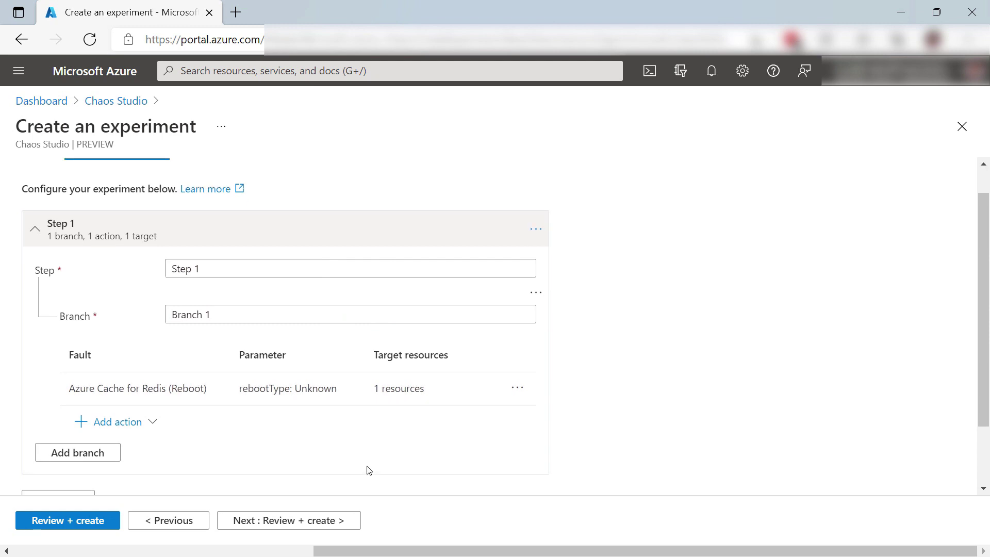
Move the redischaos experiment on to Review + create
left_click(319, 520)
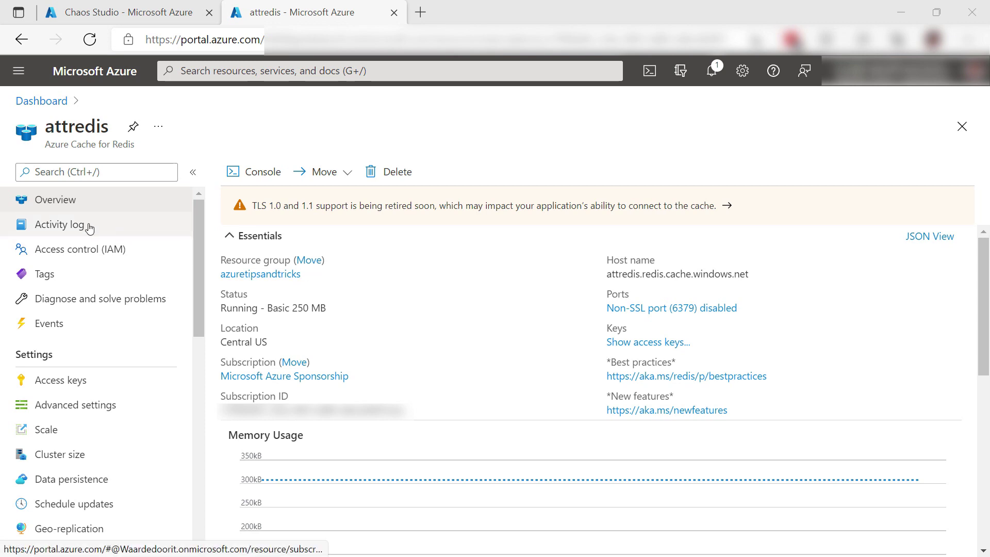
Start a Contributor role assignment in attredis's access control
left_click(95, 252)
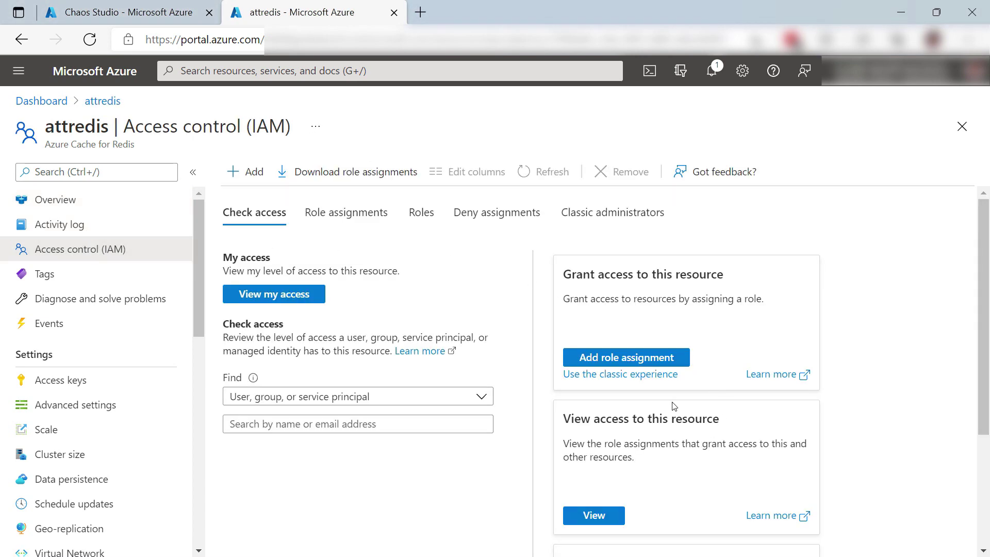
left_click(667, 357)
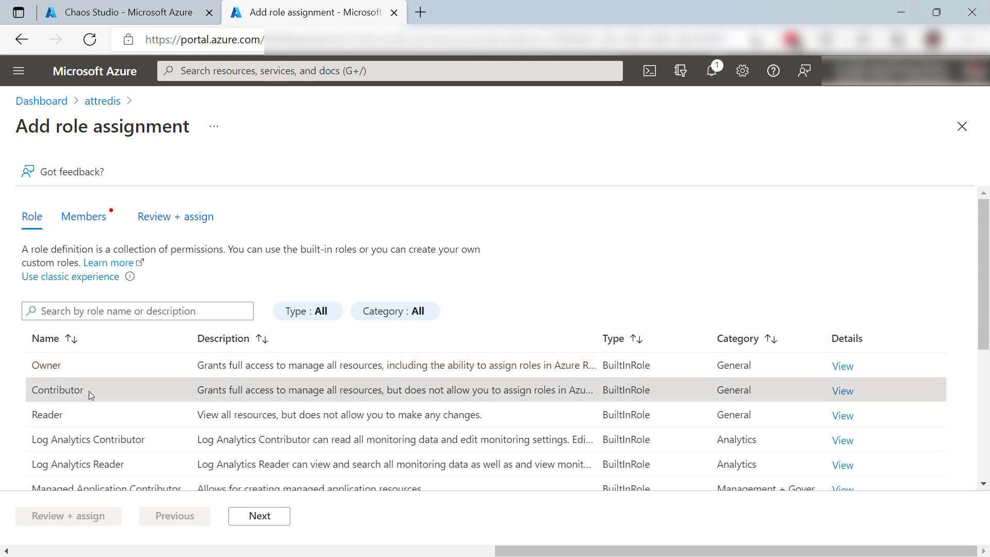
left_click(272, 518)
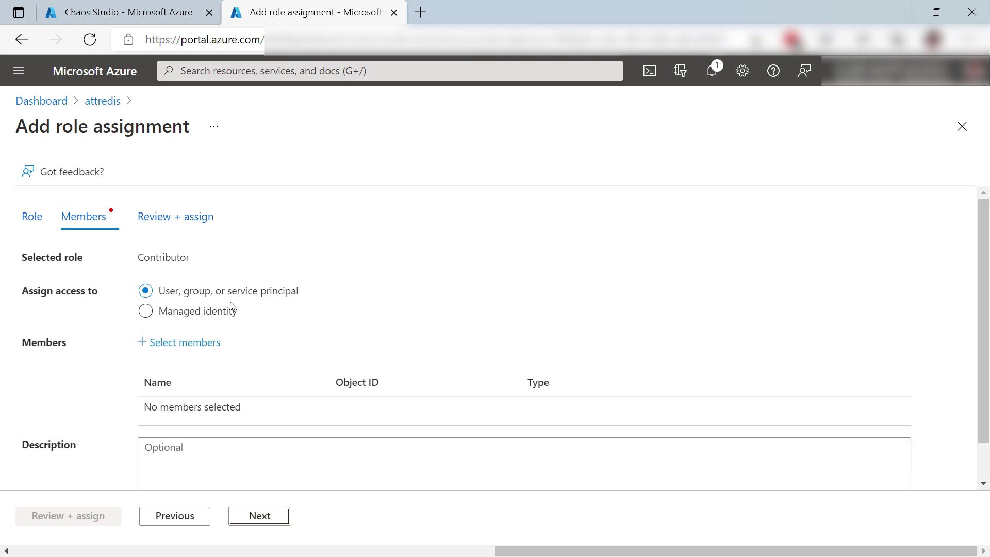
Choose the rediscaos Chaos Experiment managed identity as the assignment's member
left_click(203, 314)
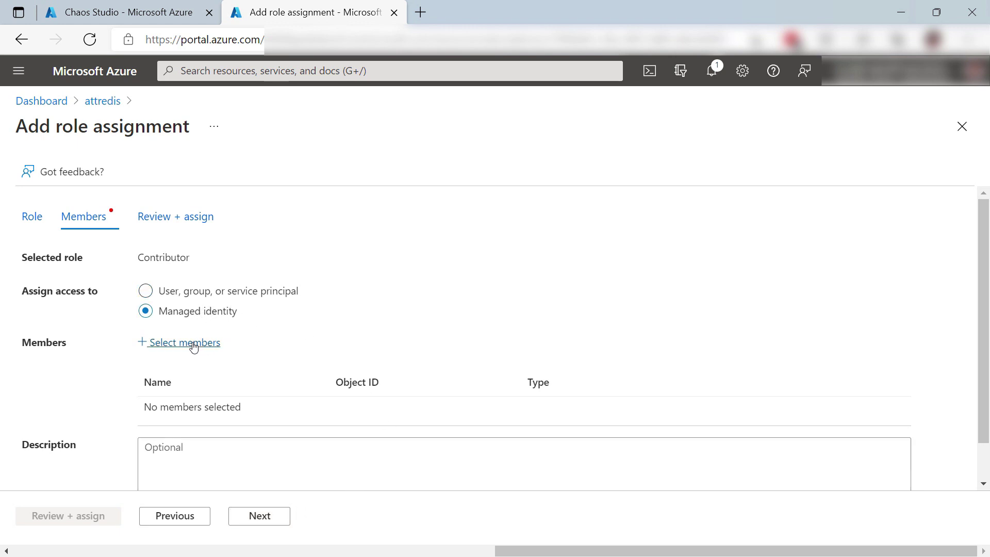
left_click(193, 346)
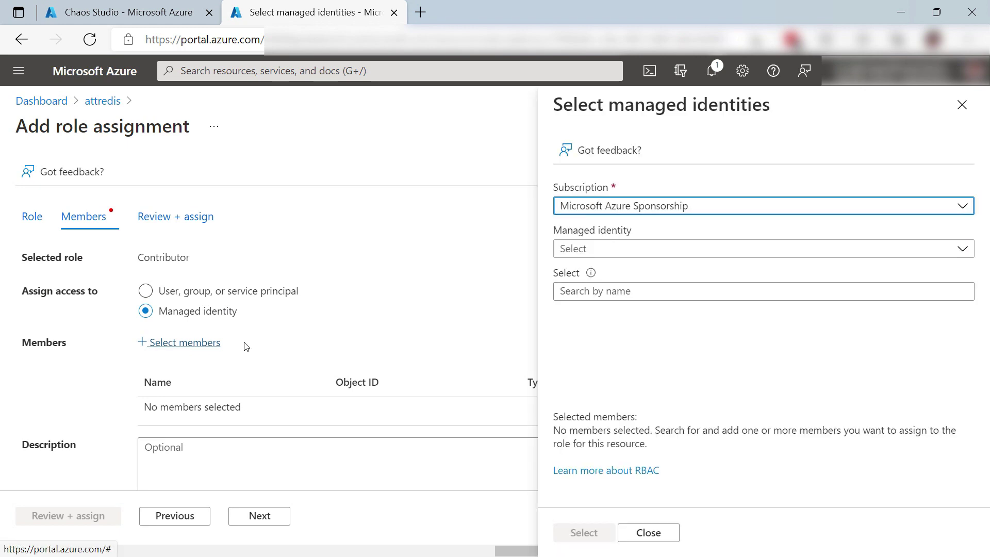
left_click(737, 254)
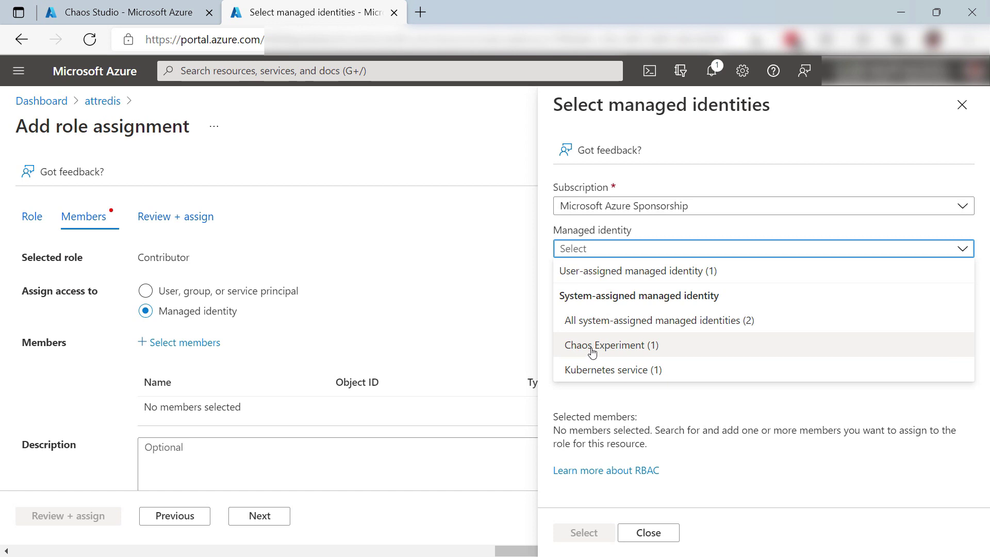
left_click(592, 353)
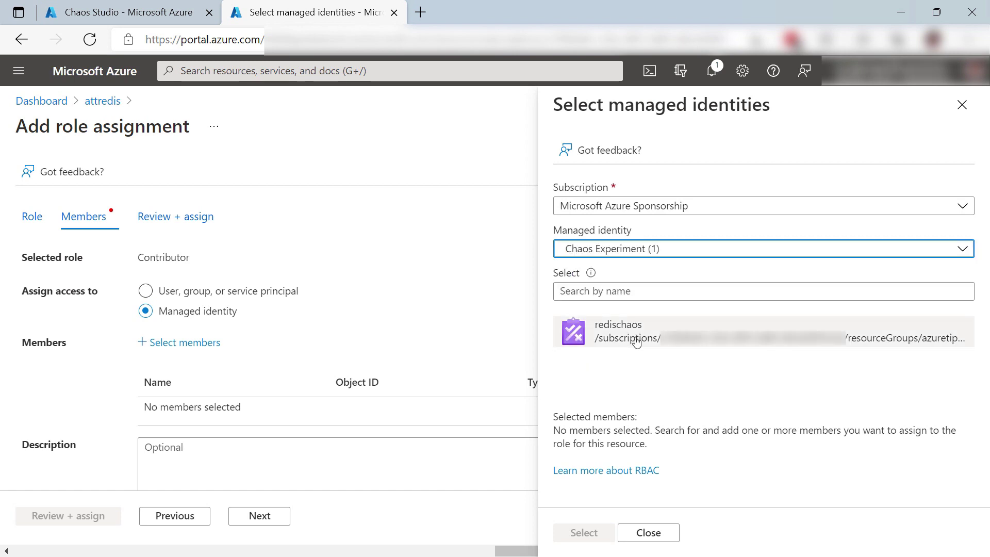
left_click(635, 339)
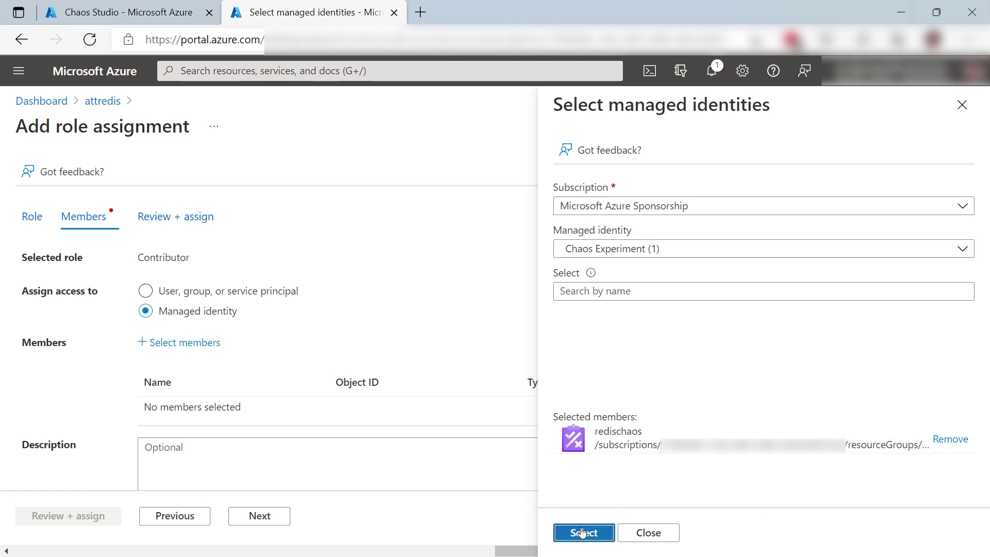
left_click(583, 533)
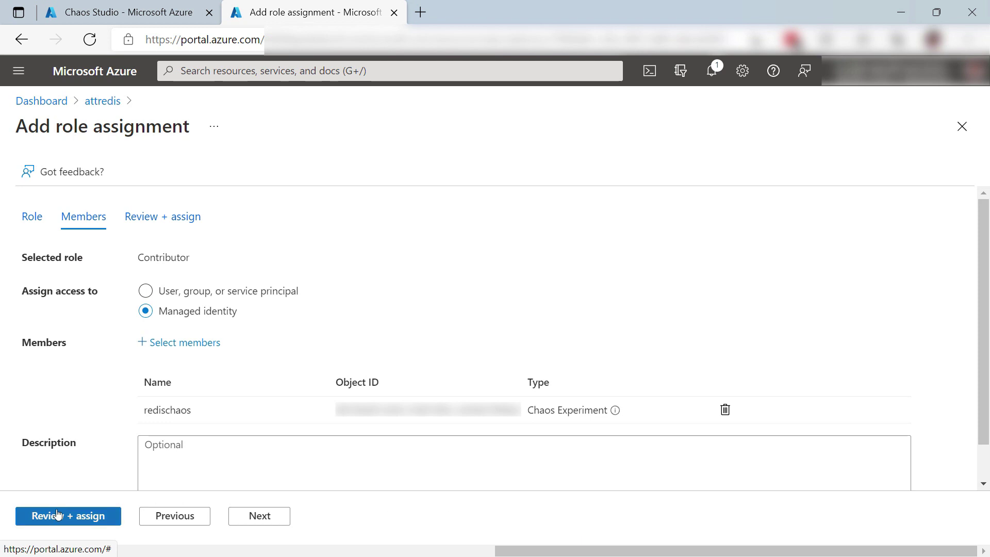
Review and submit the Contributor role assignment for rediscaos on attredis
left_click(58, 517)
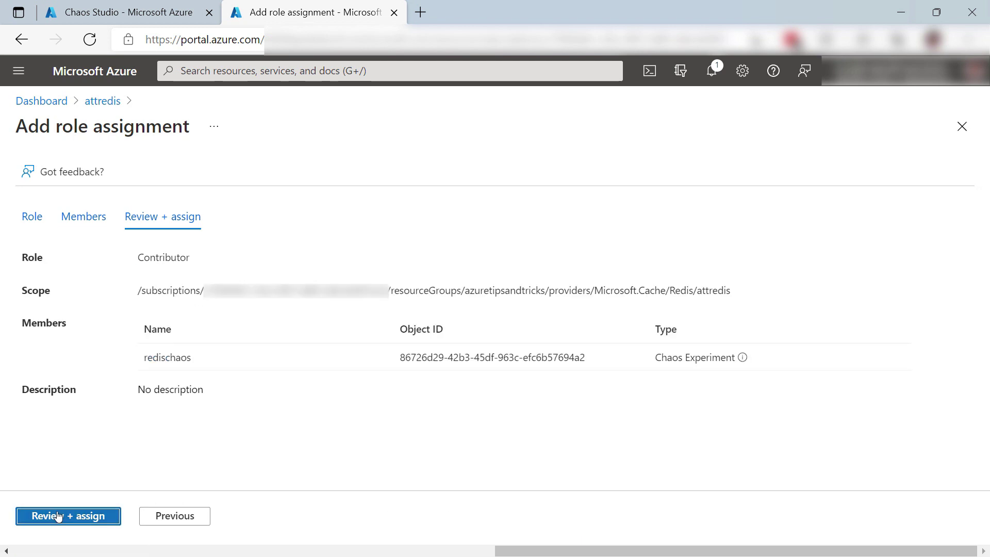
left_click(59, 518)
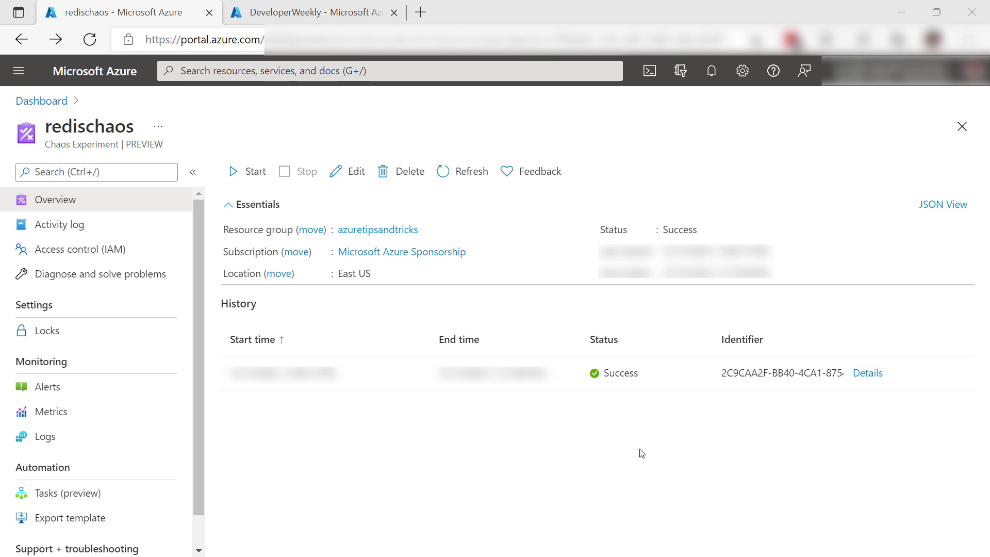
Open the run's details and show Branch 1's reboot fault with attredis as a successful target
left_click(864, 375)
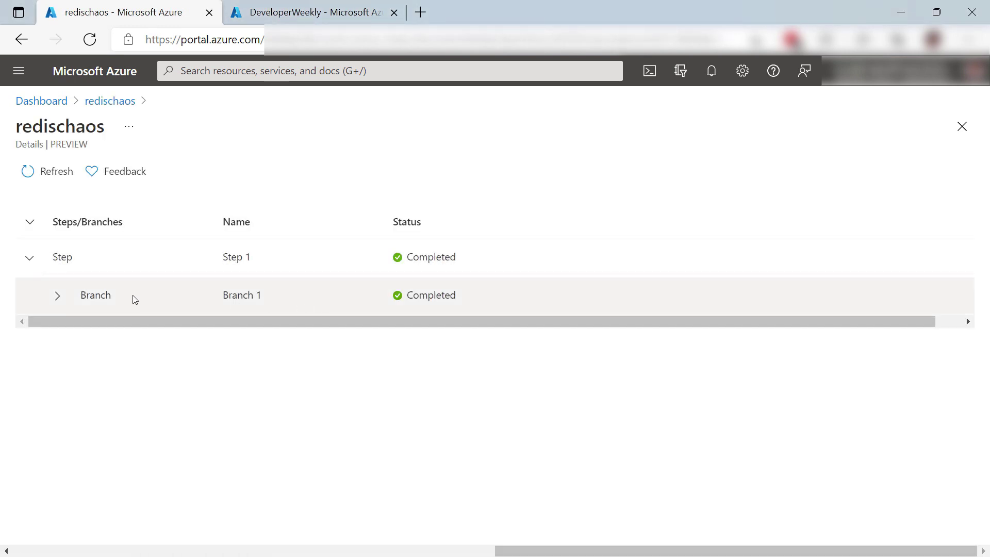
left_click(58, 296)
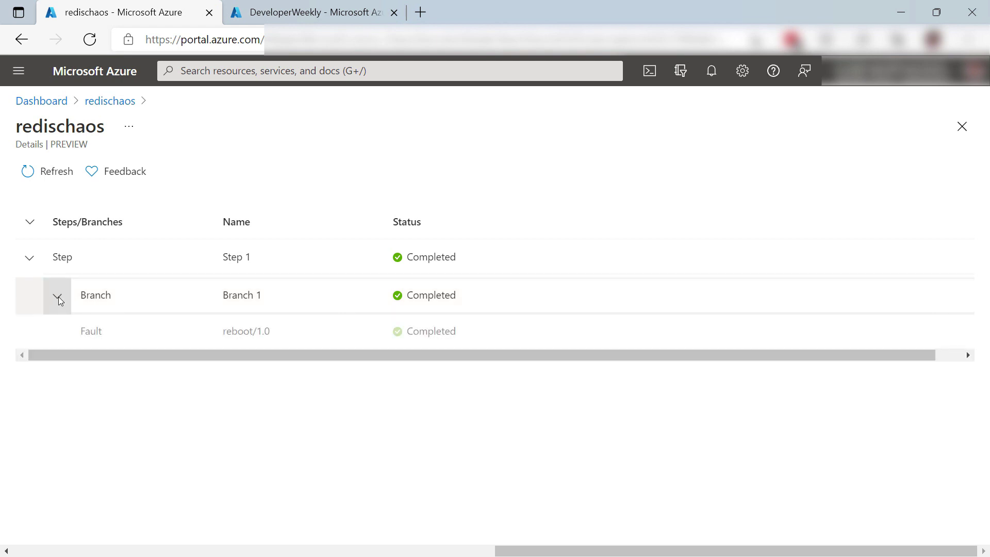
left_click(150, 331)
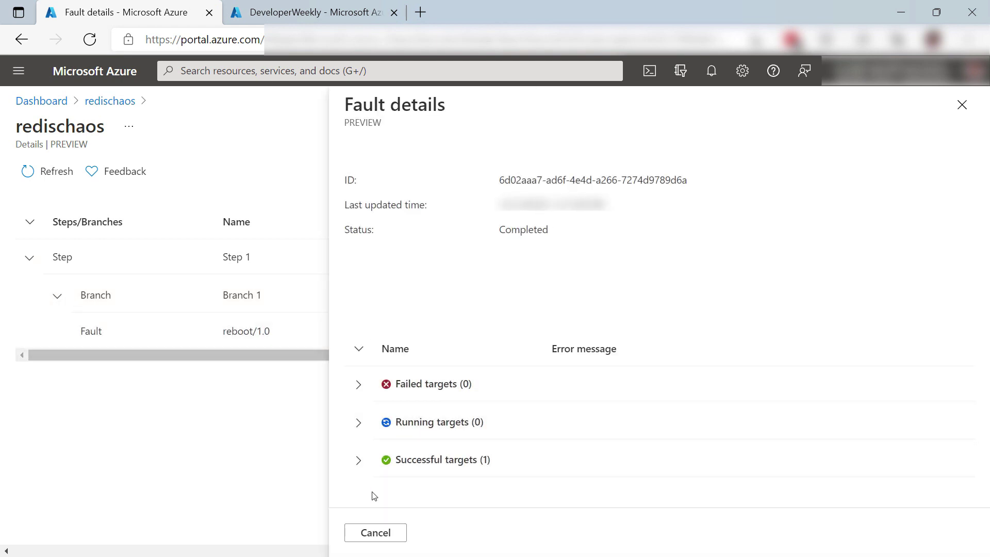
left_click(357, 461)
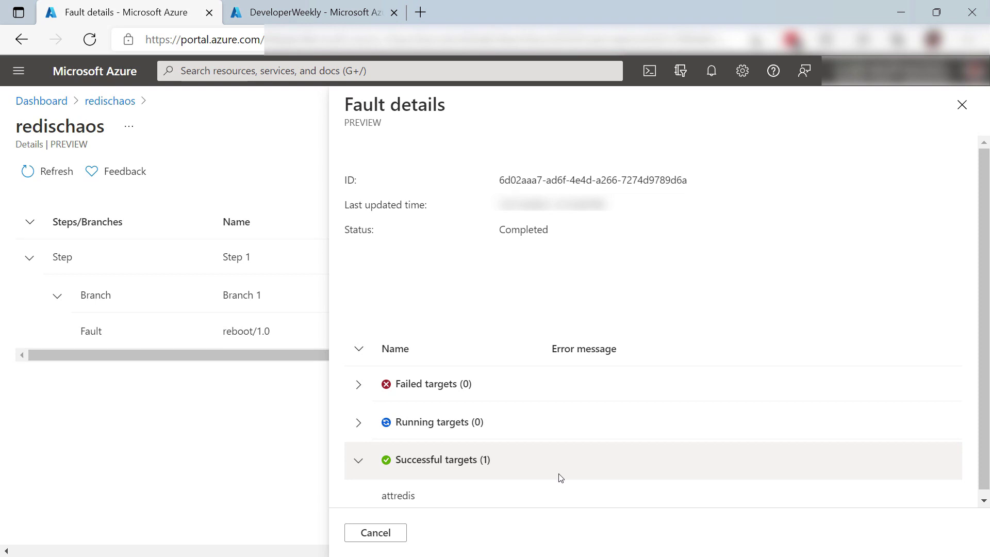
Reload DeveloperWeekly availability results, confirming 100% availability with 96 passed and 0 failed tests
left_click(301, 20)
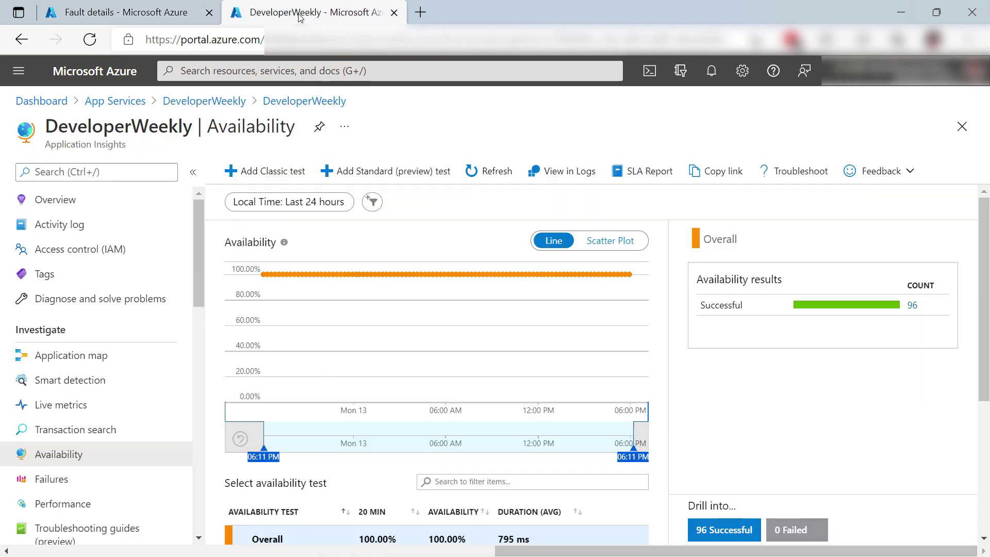
left_click(495, 170)
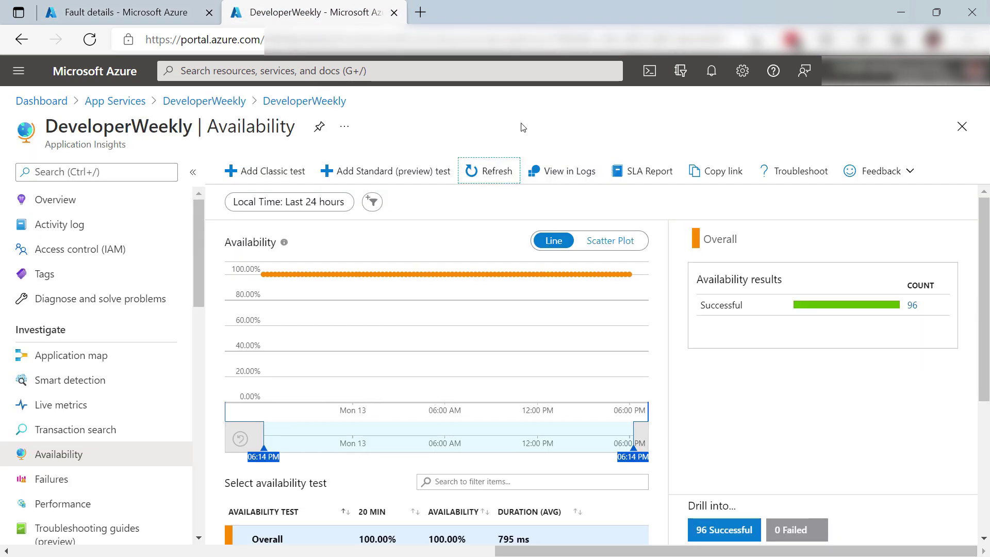